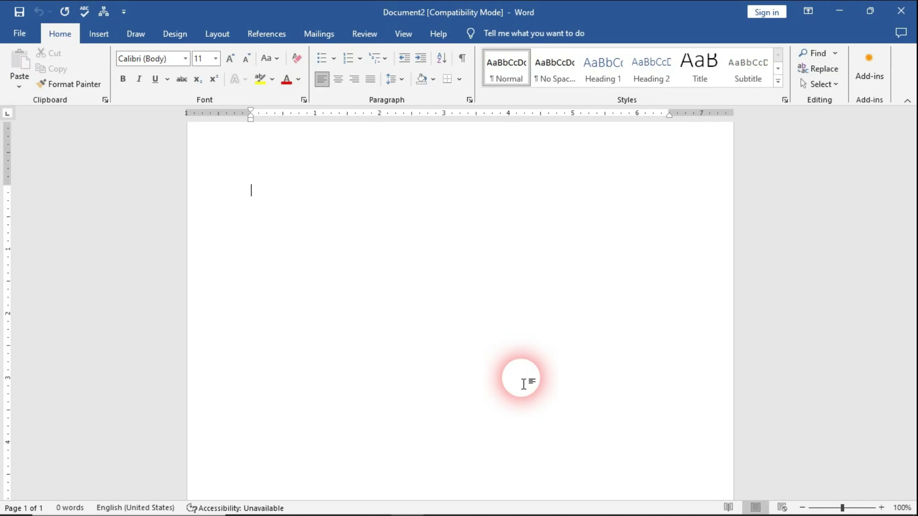
Enter =RAND() on the first line to generate five paragraphs of sample text.
text(=R)
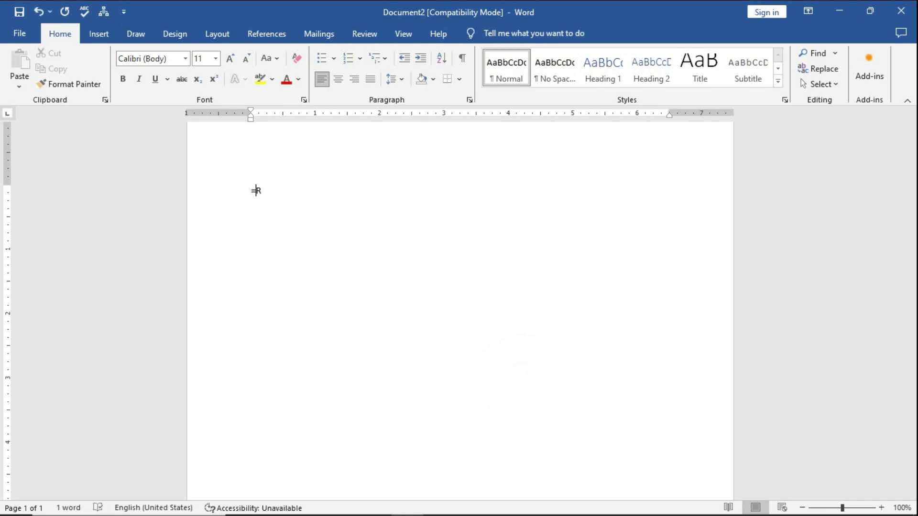
text(S)
key(BackSpace)
key(BackSpace)
text(RA)
text(ND())
key(Return)
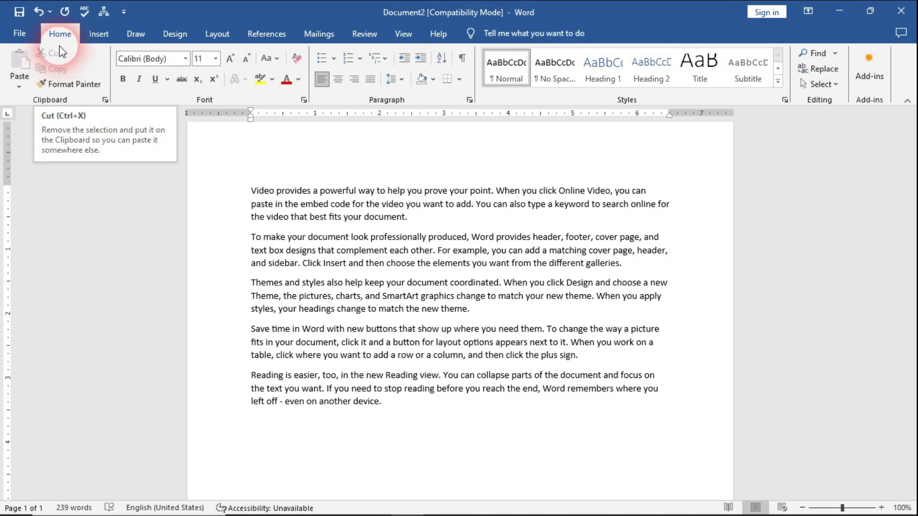
mouse_move(439, 216)
mouse_down()
mouse_move(276, 204)
mouse_move(250, 190)
mouse_up()
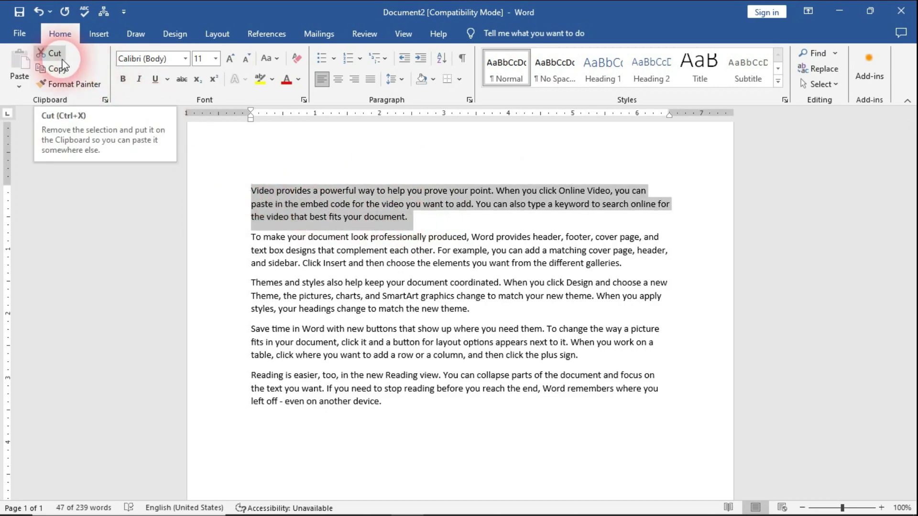
click(62, 65)
click(445, 240)
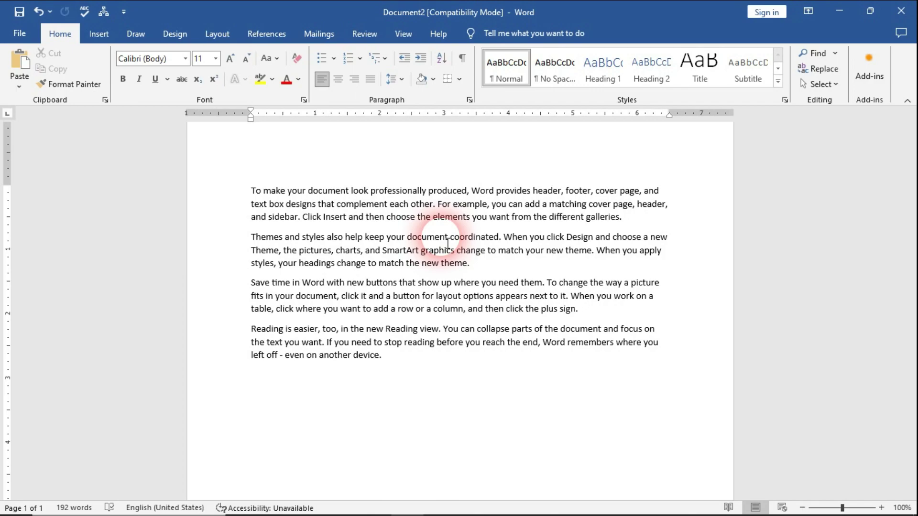
key(ctrl+z)
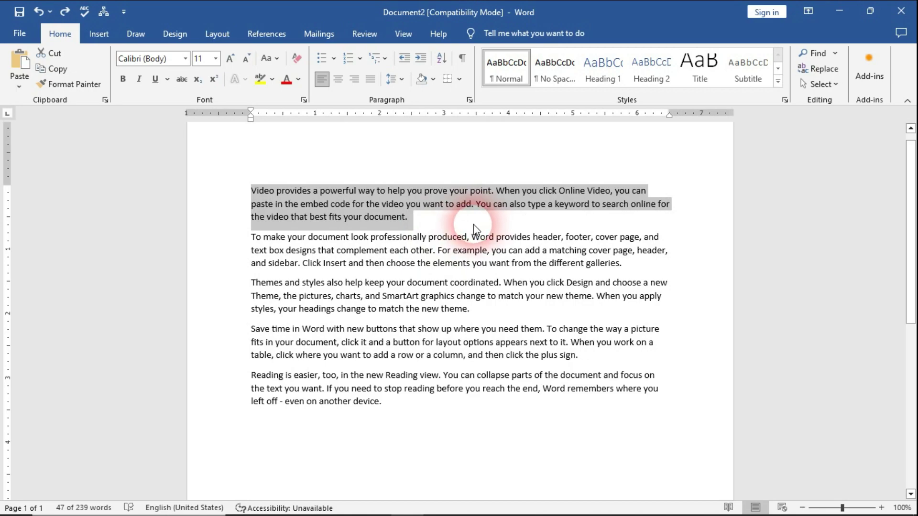
click(475, 228)
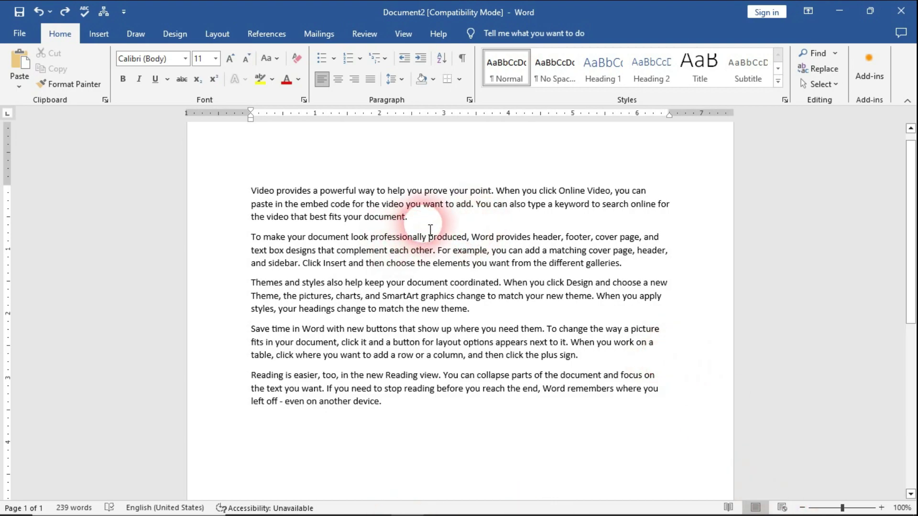
Select the opening 'Video provides a powerful way…' paragraph and cut it out.
drag(416, 220, 236, 184)
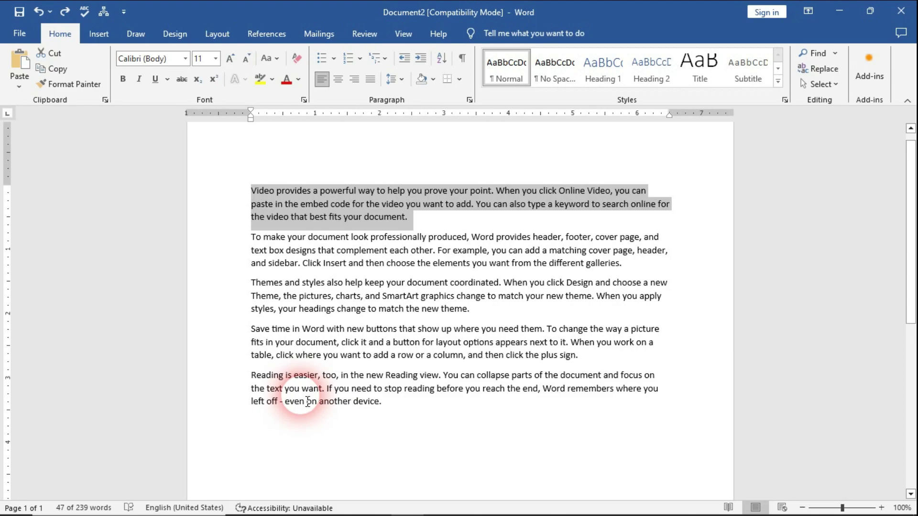
click(439, 230)
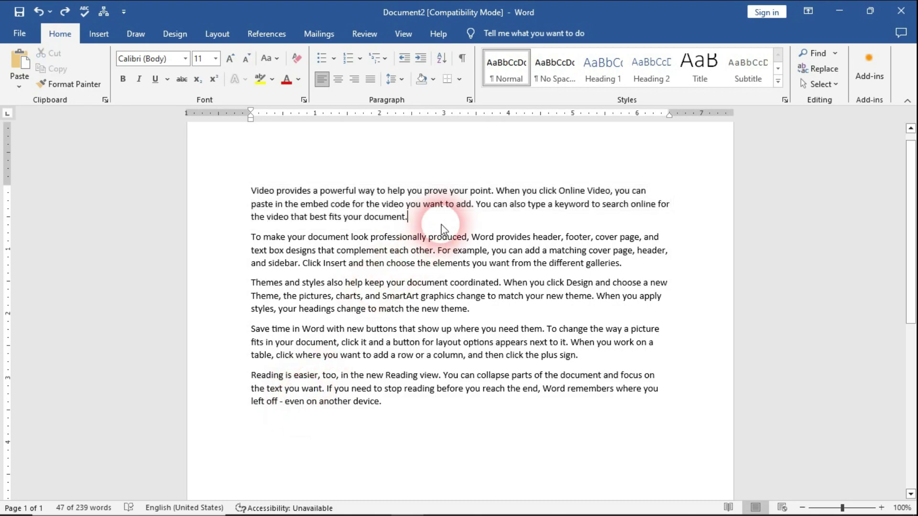
triple_click(439, 230)
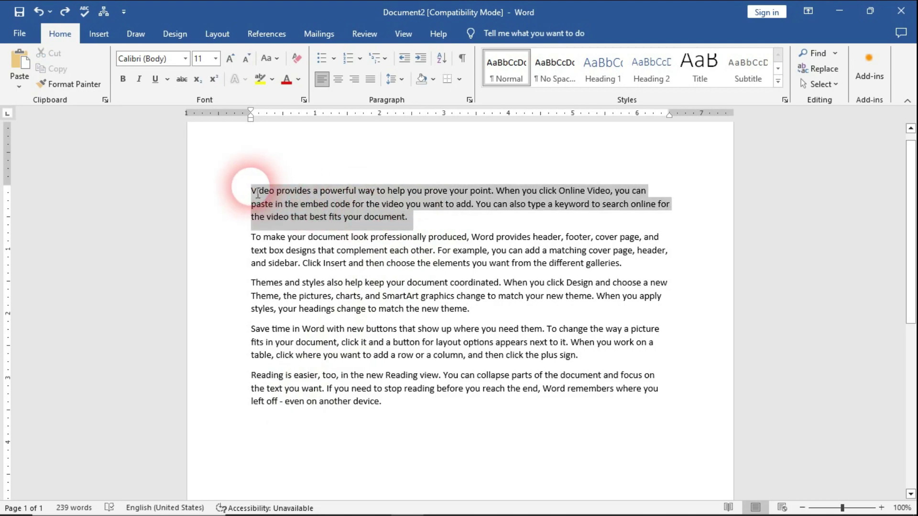
click(56, 53)
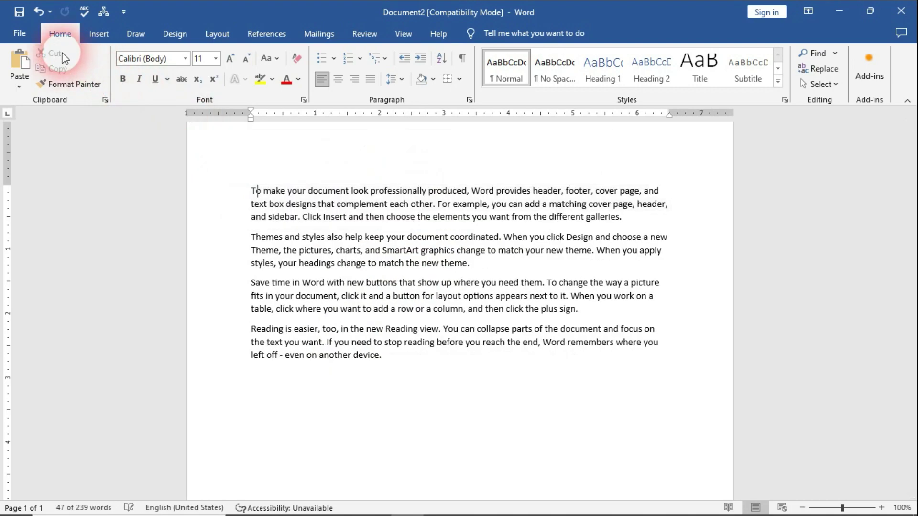
click(299, 165)
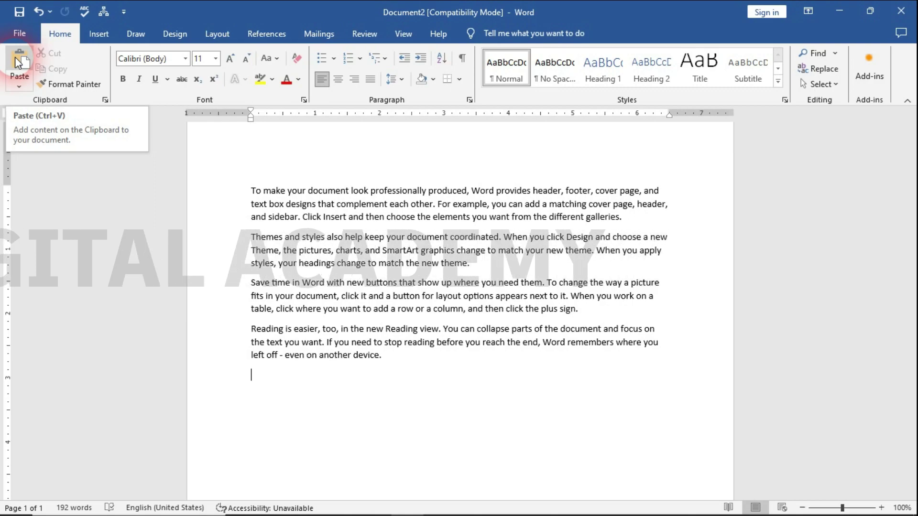
Paste the cut Video paragraph after the Reading paragraph, then select the Themes and styles paragraph.
click(16, 56)
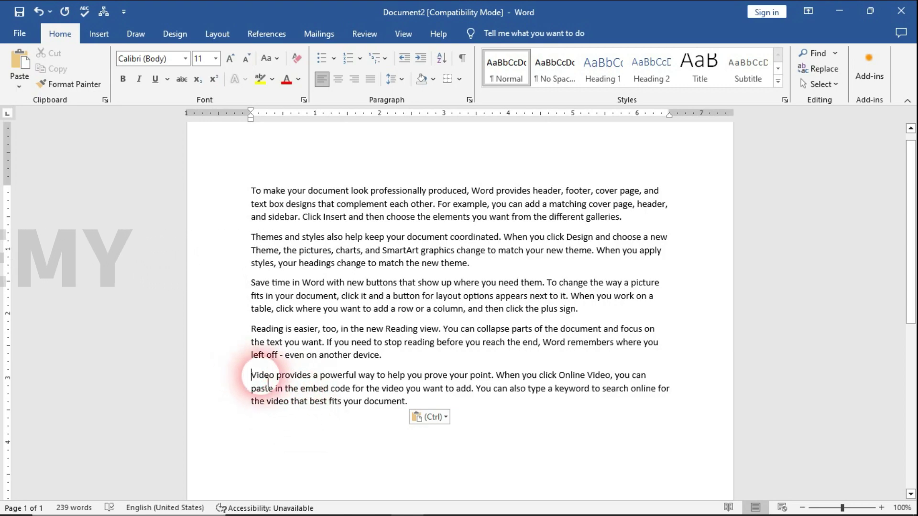
drag(251, 375, 413, 405)
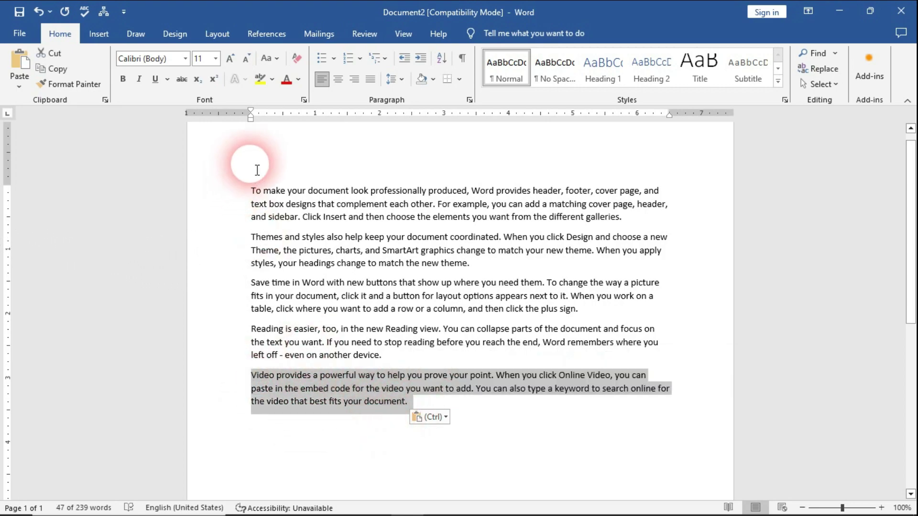
click(264, 402)
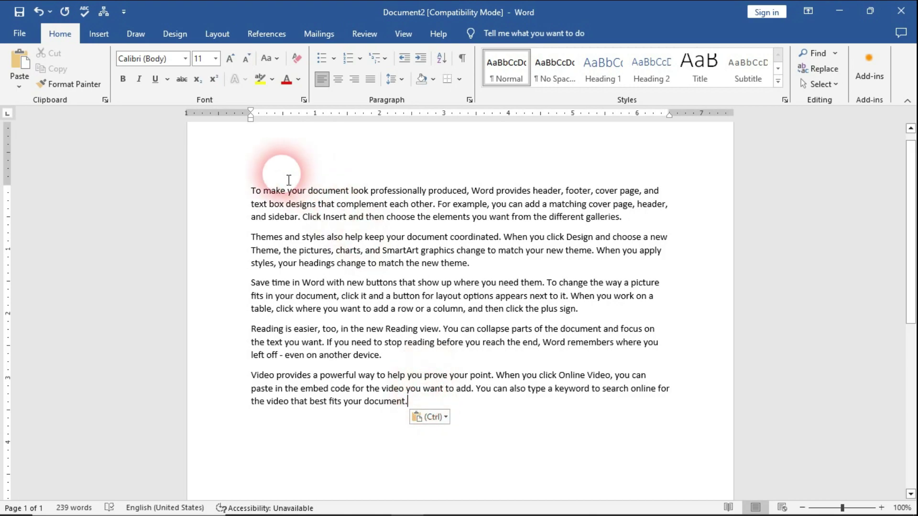
click(642, 228)
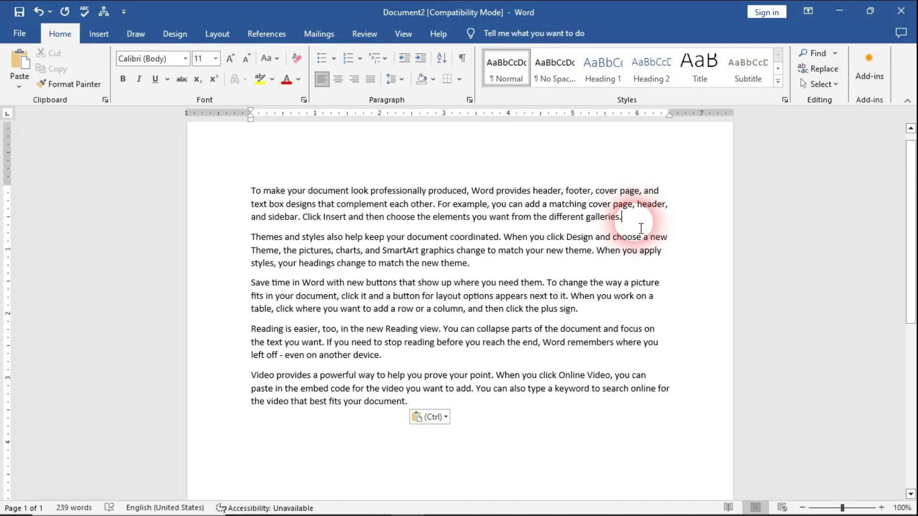
drag(251, 237, 482, 272)
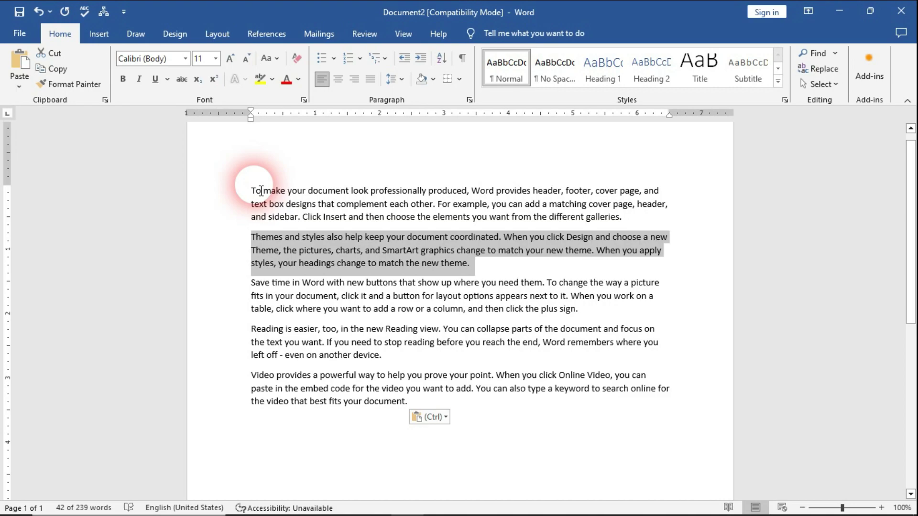
Copy the Themes and styles paragraph and paste a duplicate on the empty last line.
click(58, 71)
click(165, 120)
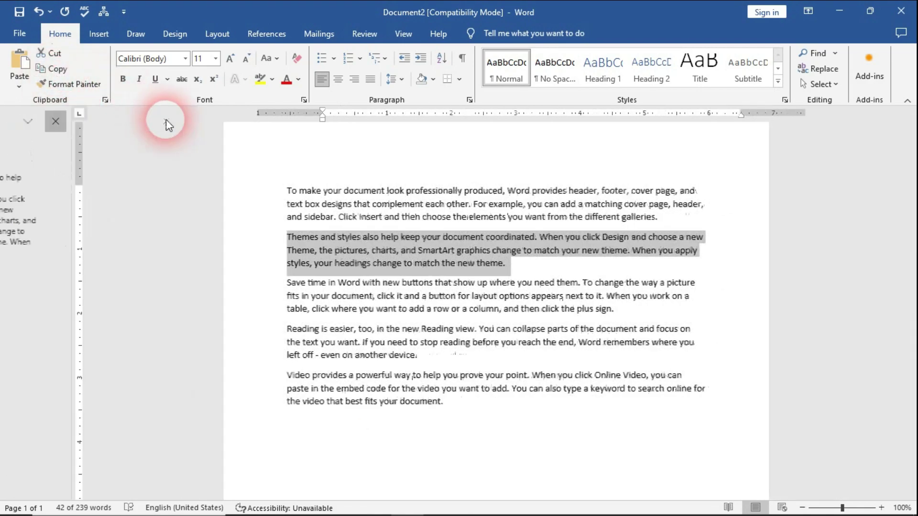
click(261, 424)
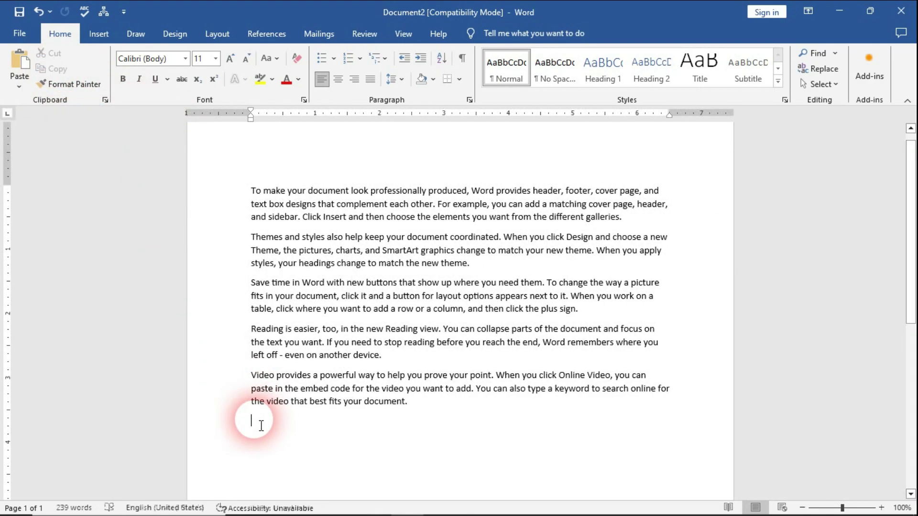
click(26, 55)
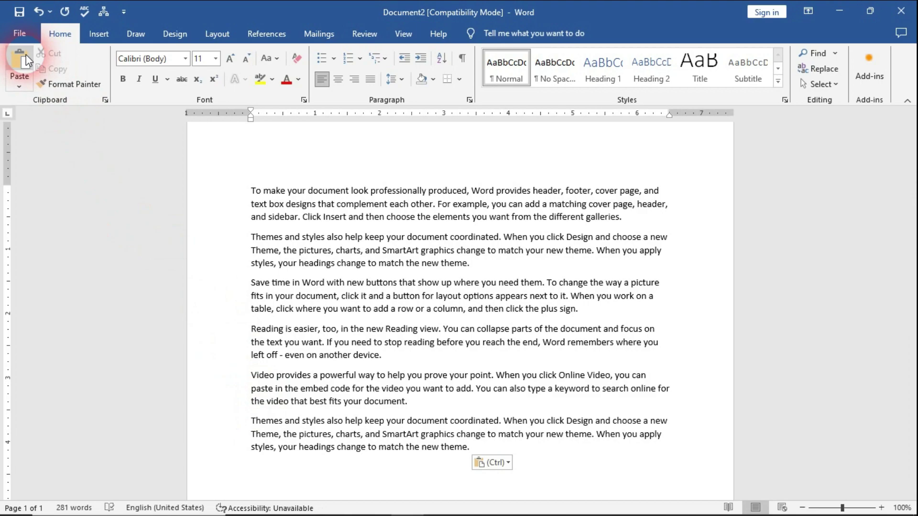
click(638, 231)
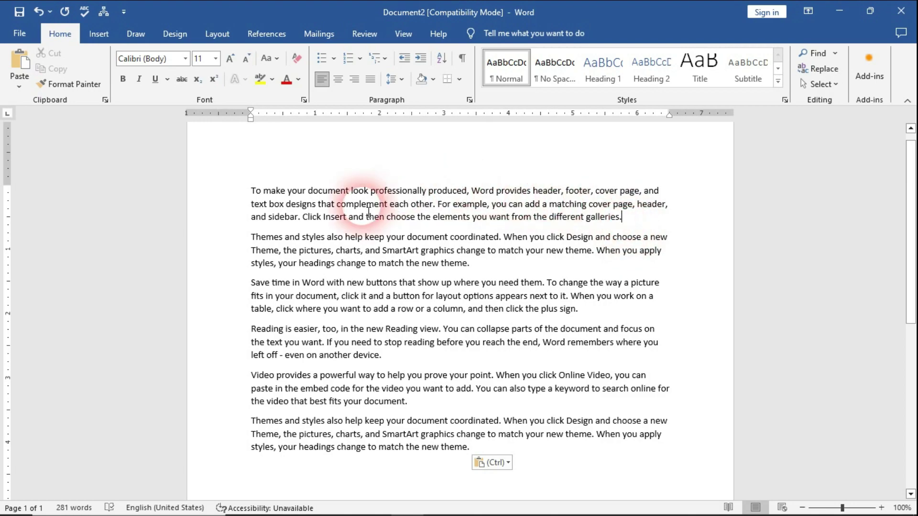
click(252, 191)
key(Return)
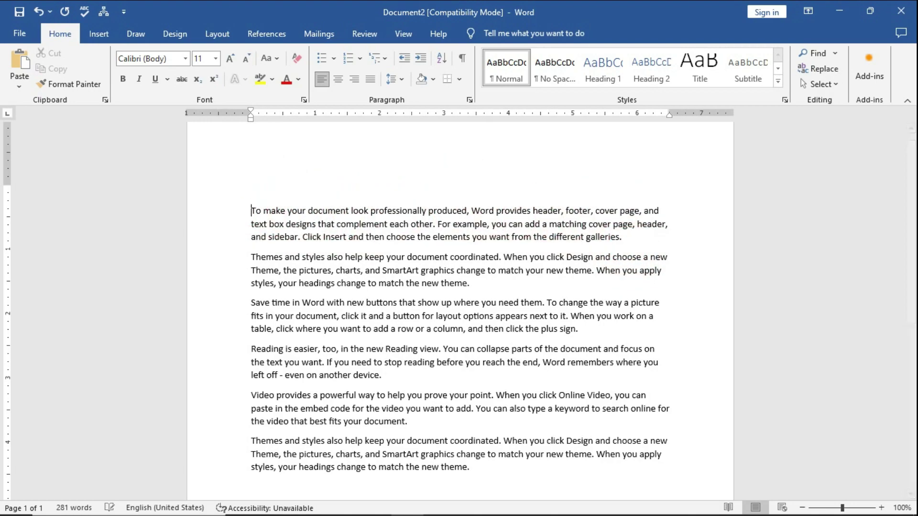
click(20, 62)
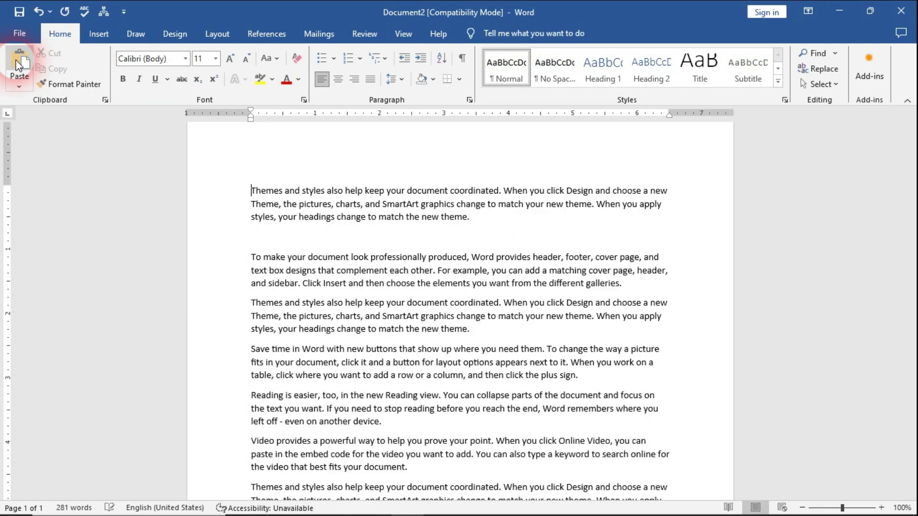
click(18, 64)
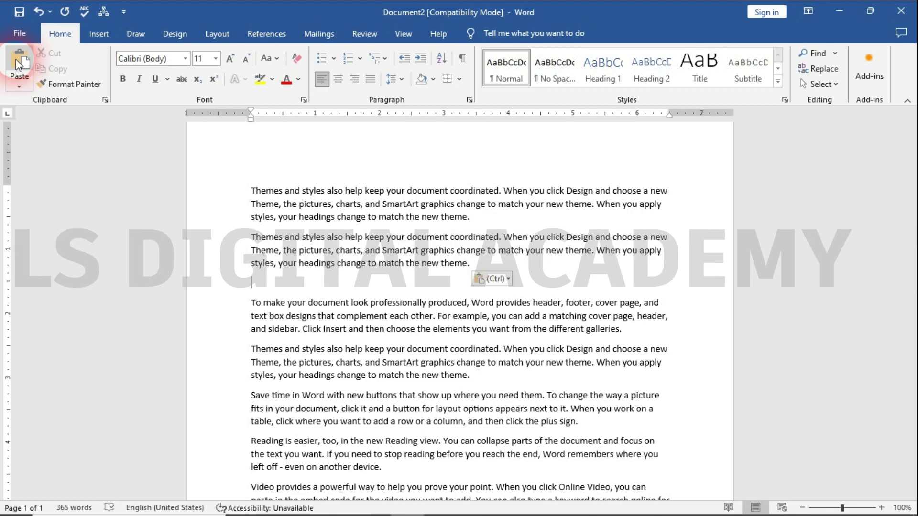
click(407, 206)
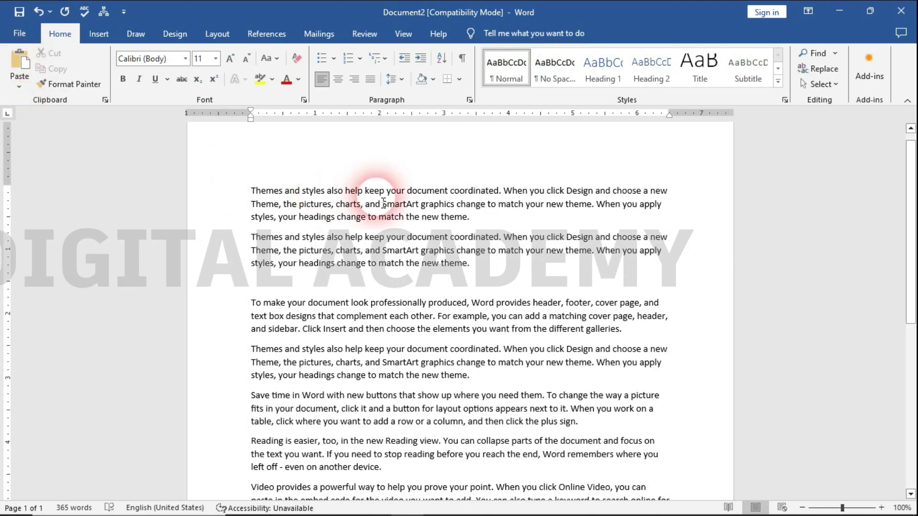
key(ctrl+z)
key(ctrl+z)
click(638, 223)
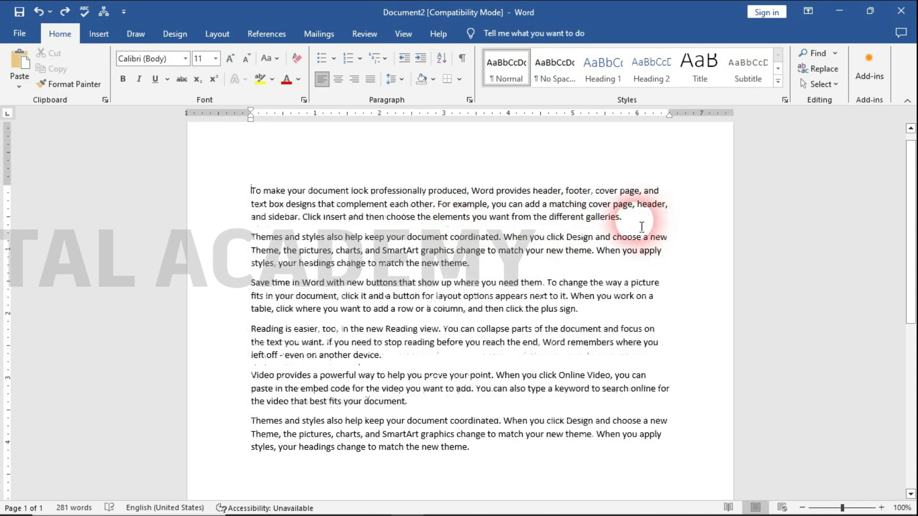
drag(641, 226, 246, 173)
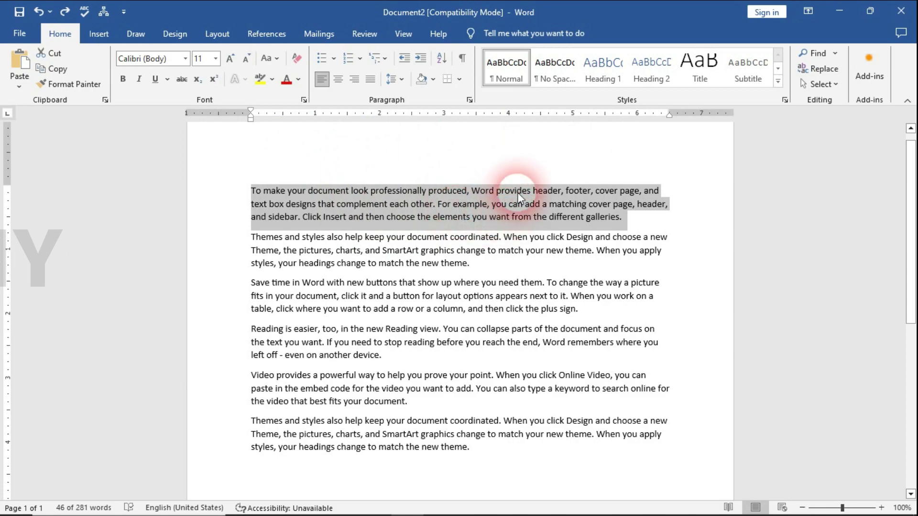
click(280, 466)
click(478, 466)
key(ctrl+v)
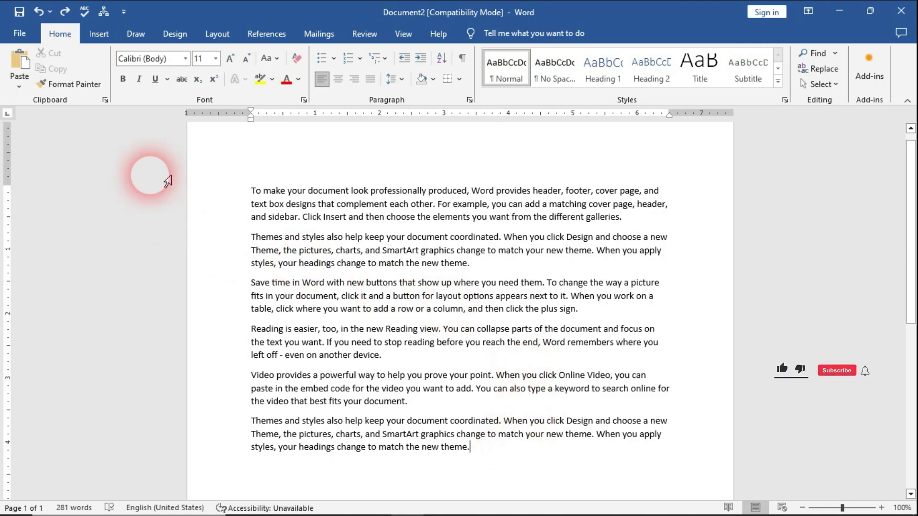
click(622, 217)
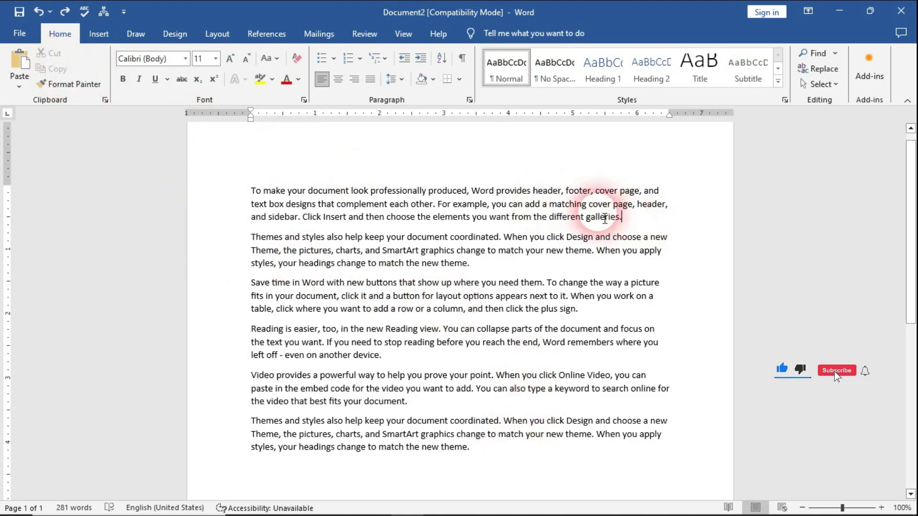
drag(605, 219, 248, 180)
key(ctrl+c)
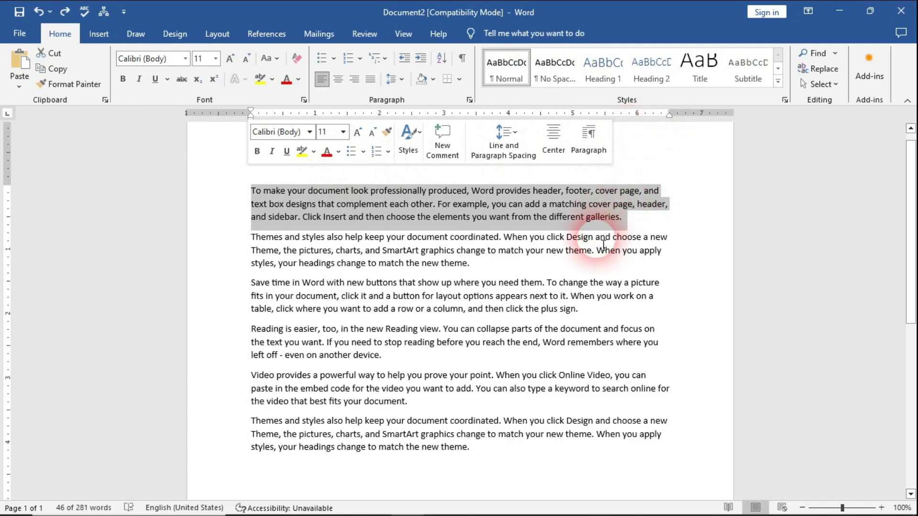
key(ctrl+v)
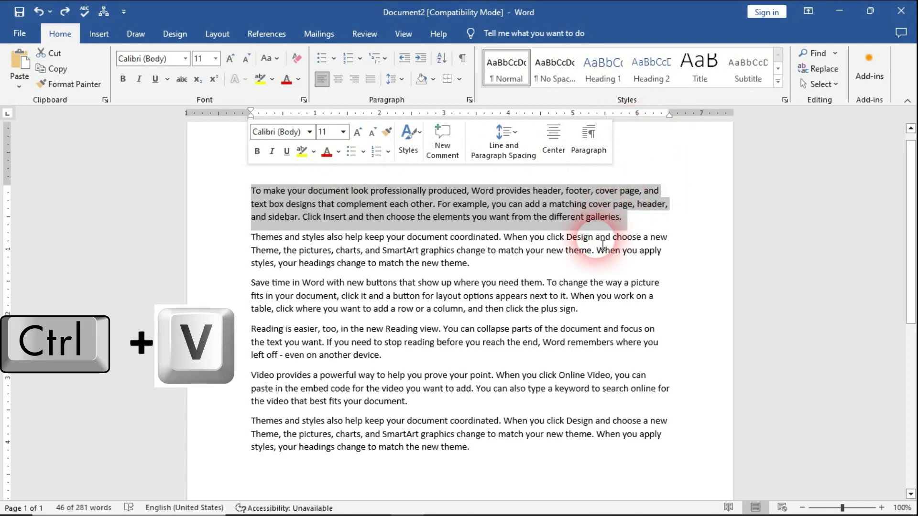